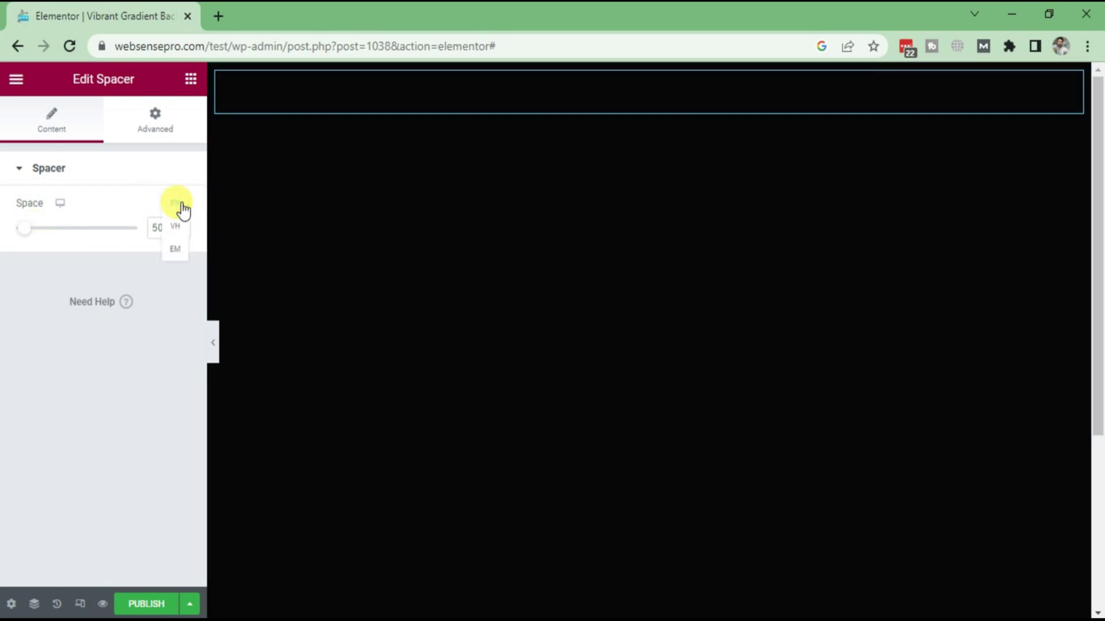
- Set the spacer's Space to 100 VH so it fills the full screen height
click(175, 228)
drag(78, 233, 181, 233)
- Give the spacer a Gradient background whose first colour is dark blue
click(166, 133)
drag(202, 205, 201, 378)
click(57, 466)
scroll(57, 471, down, 2)
click(181, 274)
click(178, 315)
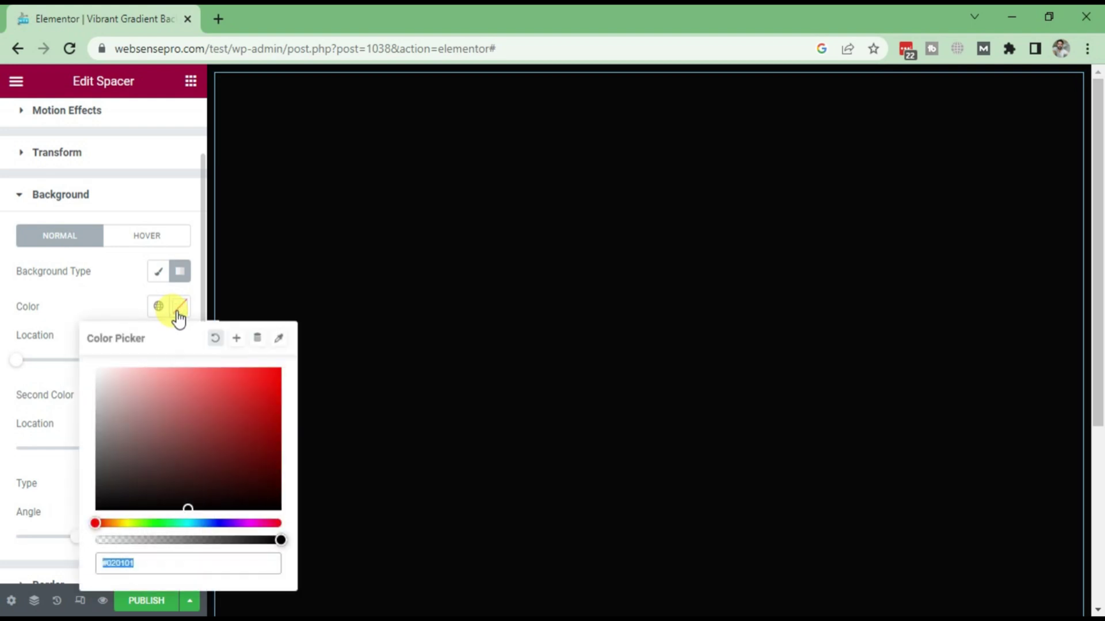
click(218, 522)
click(235, 467)
click(3, 480)
- Make the second colour transparent, adjust its location, and set Radial type at Center Center
click(182, 397)
click(96, 327)
click(3, 441)
drag(136, 452, 99, 458)
click(140, 488)
click(122, 516)
click(144, 523)
click(154, 396)
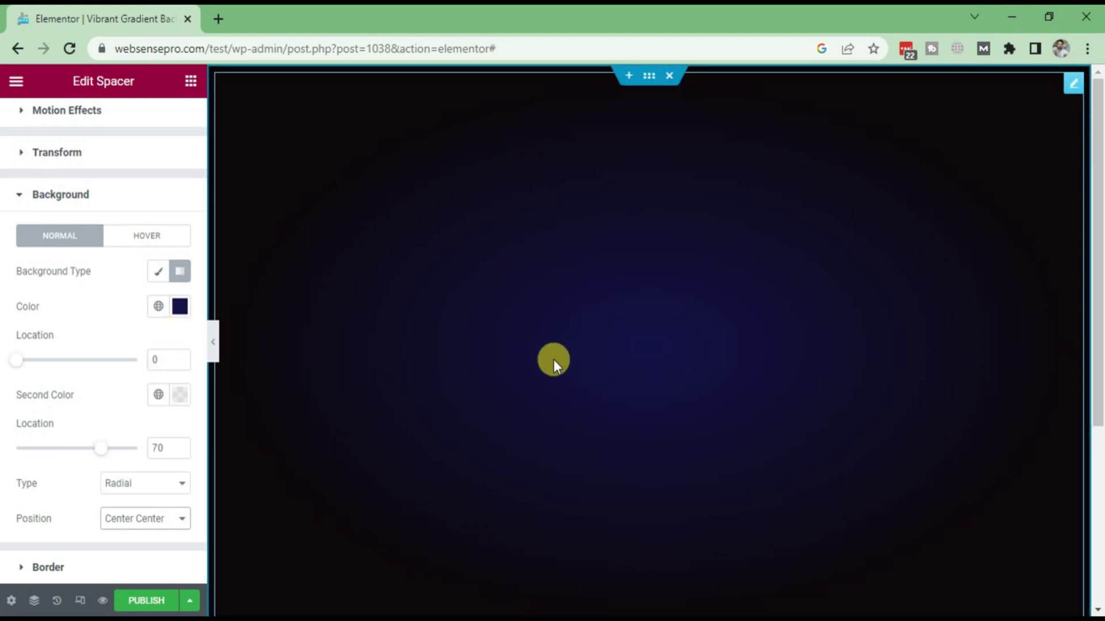
- Set the spacer's Position to Absolute and move the blue glow toward the upper right
scroll(199, 212, up, 2)
click(62, 171)
drag(201, 261, 205, 333)
click(151, 423)
click(128, 448)
drag(606, 382, 852, 188)
drag(906, 164, 937, 188)
click(703, 304)
- Duplicate the blue glow spacer
right_click(704, 305)
click(749, 322)
scroll(486, 503, down, 2)
scroll(335, 441, down, 5)
drag(1098, 306, 1097, 105)
scroll(437, 402, down, 4)
- On the copied spacer, go to its Advanced background settings and toggle the gradient back on
click(159, 125)
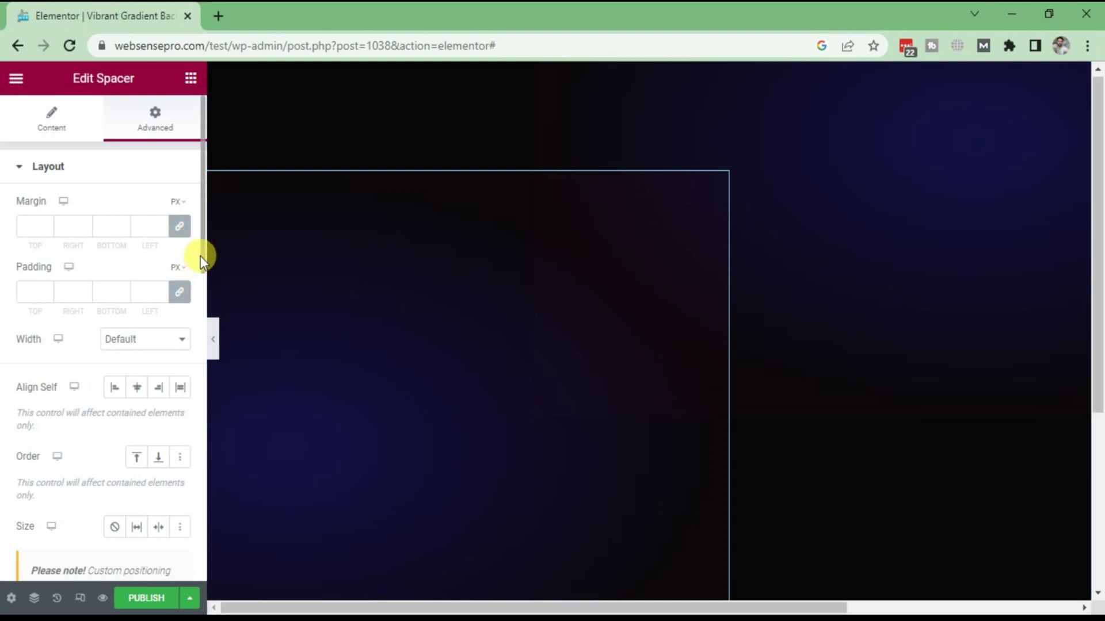
scroll(197, 268, down, 8)
drag(203, 409, 203, 515)
click(80, 319)
click(182, 372)
click(182, 372)
- Change the first gradient colour to a semi-transparent orange #C25018
click(180, 406)
click(104, 320)
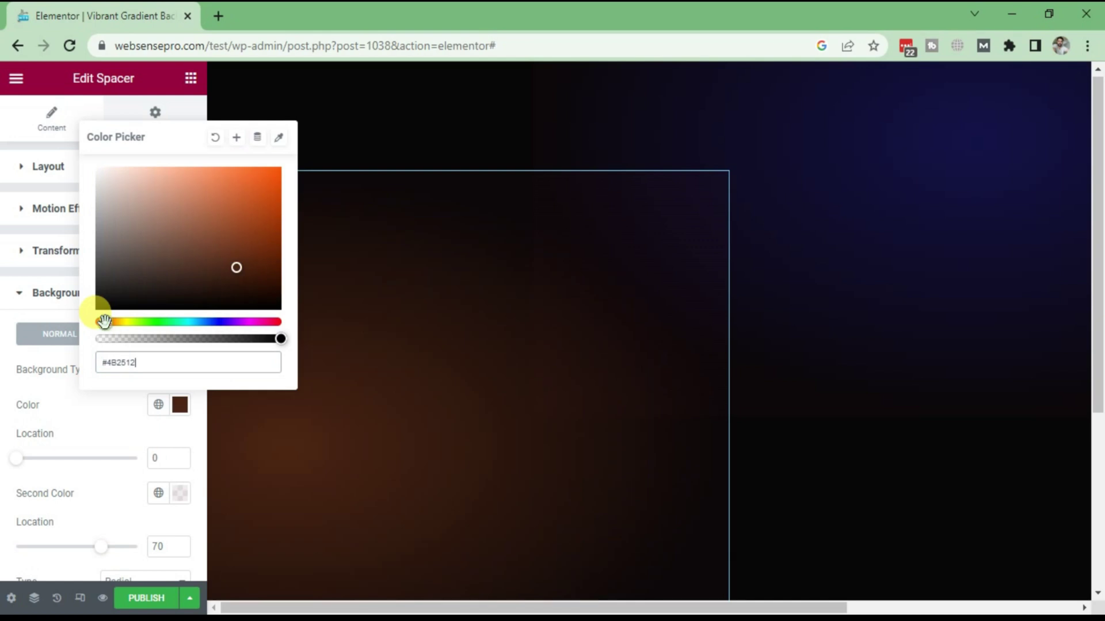
click(256, 198)
drag(283, 339, 238, 340)
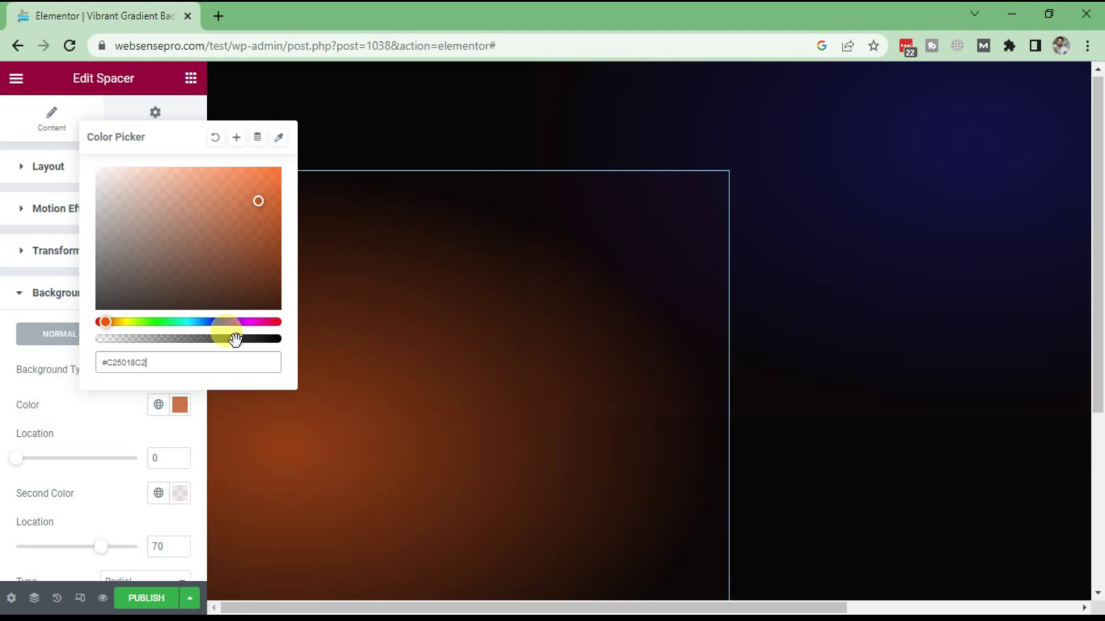
click(5, 282)
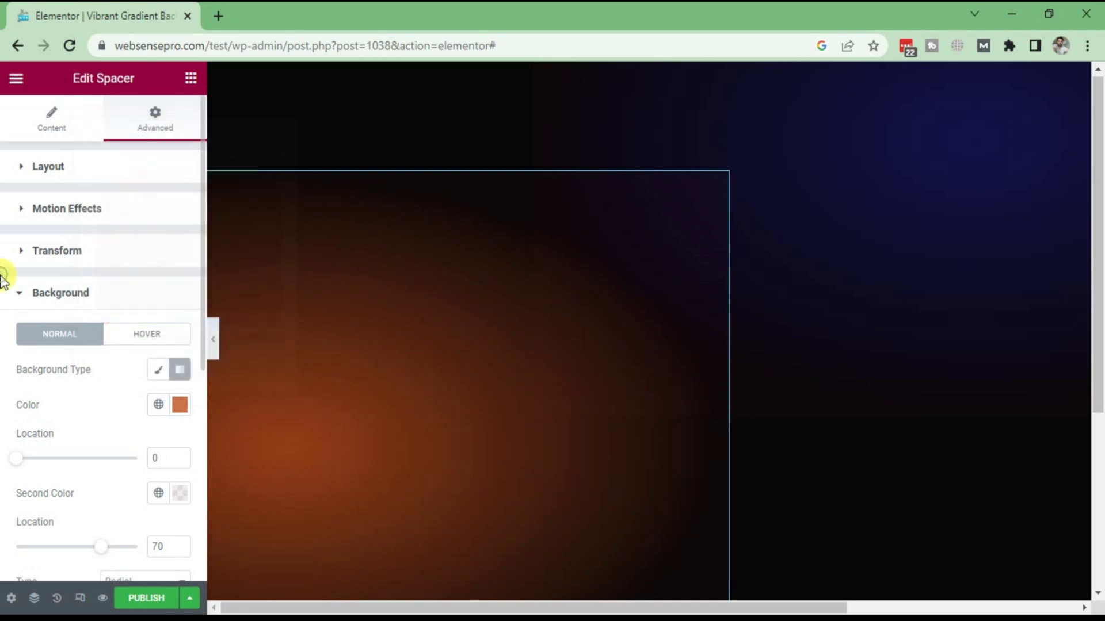
click(179, 493)
click(4, 431)
drag(203, 303, 206, 398)
- Duplicate the orange glow spacer
right_click(515, 347)
click(565, 324)
scroll(526, 291, down, 5)
- Change the new copy's first gradient colour to magenta #C218ADC2
click(175, 134)
drag(202, 236, 219, 459)
scroll(197, 474, down, 4)
scroll(131, 486, up, 1)
click(131, 472)
click(179, 410)
click(253, 325)
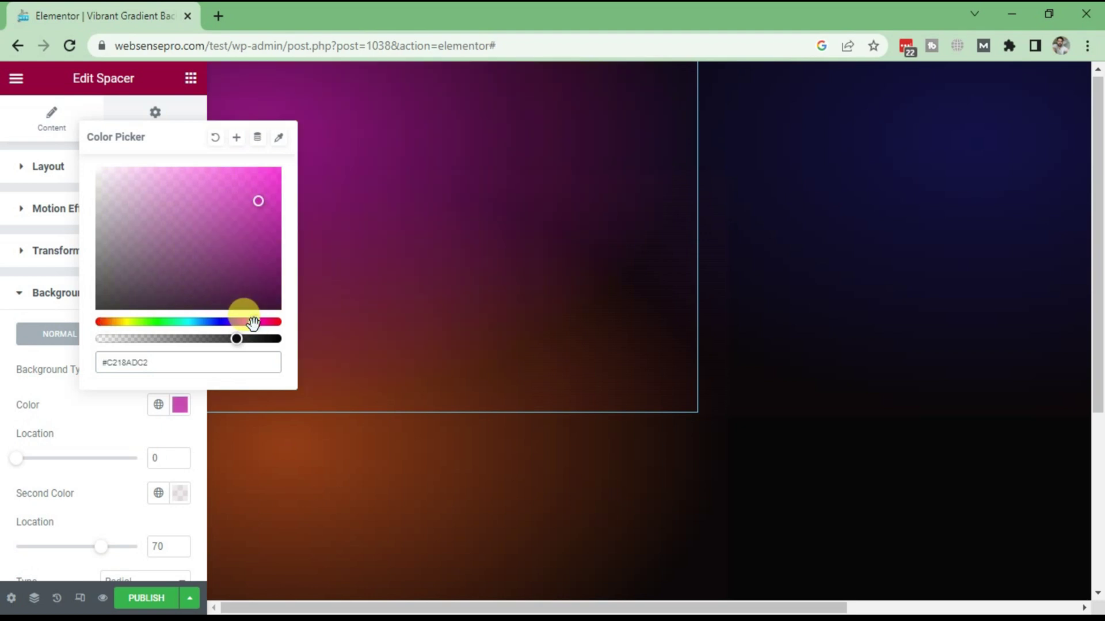
click(3, 395)
- Duplicate the magenta glow spacer and select the new copy
right_click(481, 254)
click(522, 295)
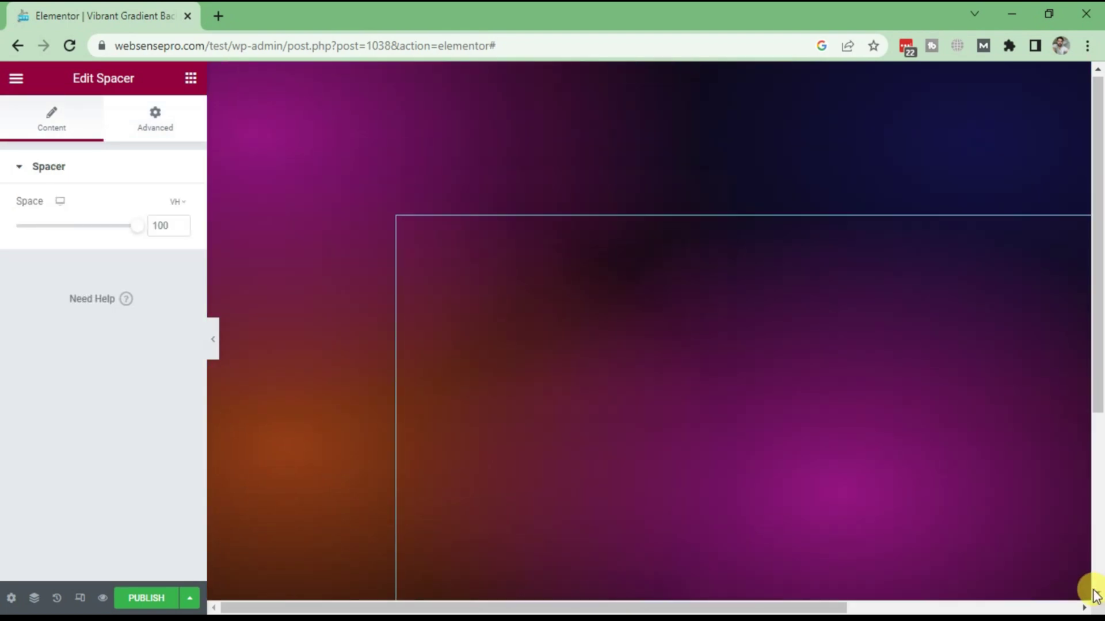
click(849, 491)
- Change the copy's first gradient colour to a bright yellow
click(161, 118)
scroll(202, 244, down, 7)
scroll(198, 454, down, 4)
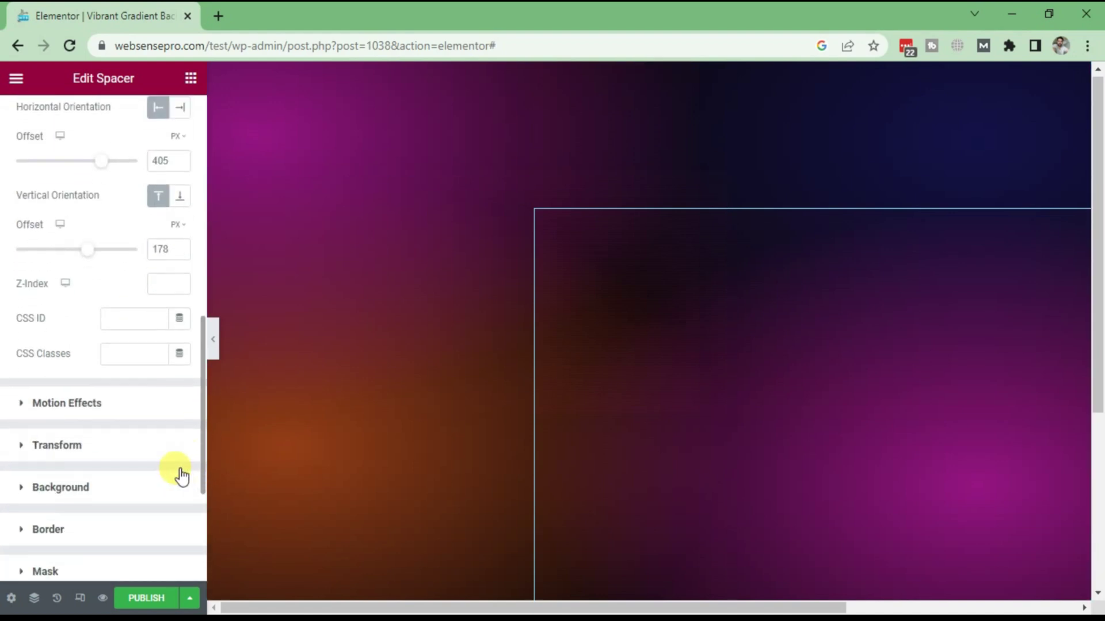
click(172, 476)
click(179, 405)
click(128, 322)
click(243, 216)
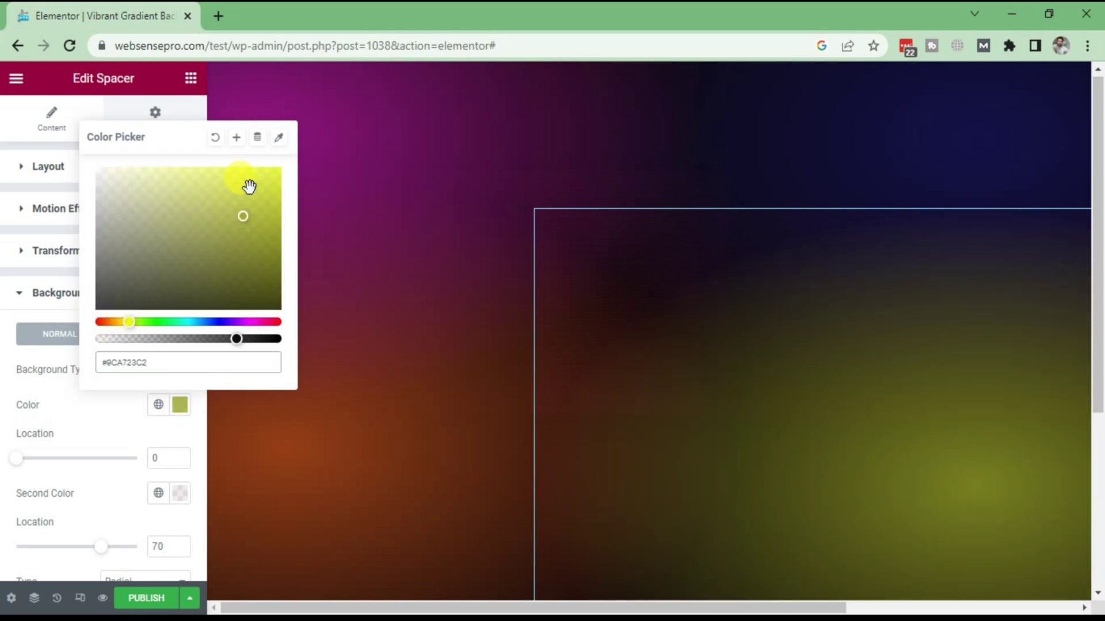
click(249, 186)
click(3, 377)
- With the editor panel hidden, move the yellow glow toward the lower right
scroll(201, 304, down, 2)
scroll(205, 426, down, 2)
click(365, 449)
click(213, 339)
drag(875, 328, 751, 339)
- Select the main Container through the Navigator and show its Advanced settings
click(5, 338)
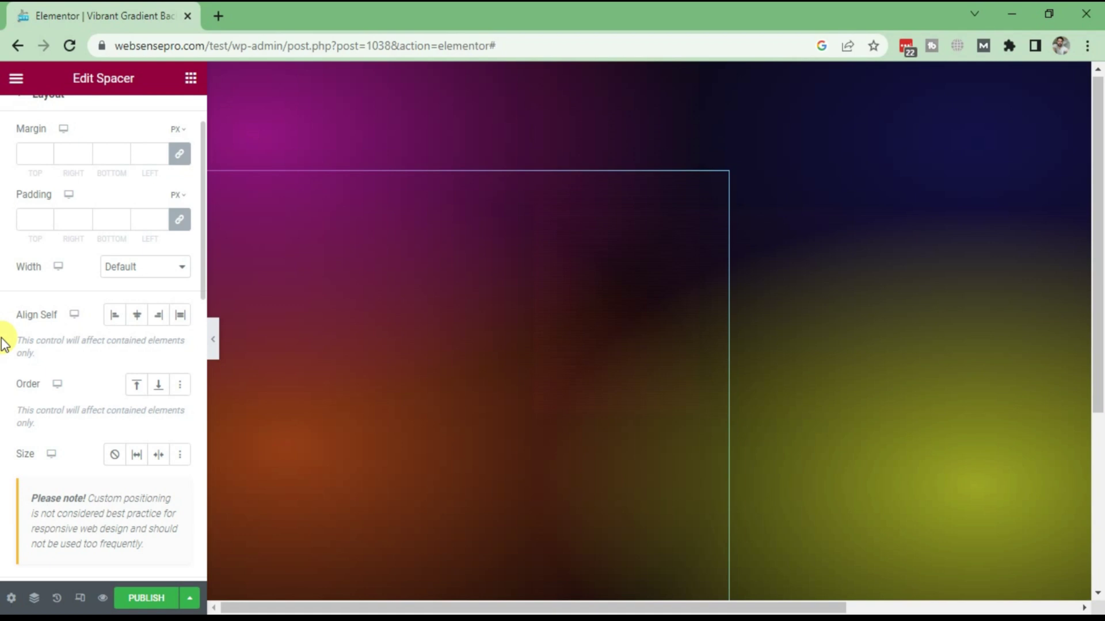
click(567, 519)
click(33, 601)
click(988, 120)
click(174, 131)
drag(201, 184, 206, 322)
drag(200, 438, 193, 496)
- Begin the overflow: hidden rule in the container's Custom CSS
click(127, 477)
text({)
key(Return)
text(overflow: hidden)
- Add a Heading widget to the container and set its alignment to Center
click(189, 92)
drag(17, 409, 506, 403)
click(135, 452)
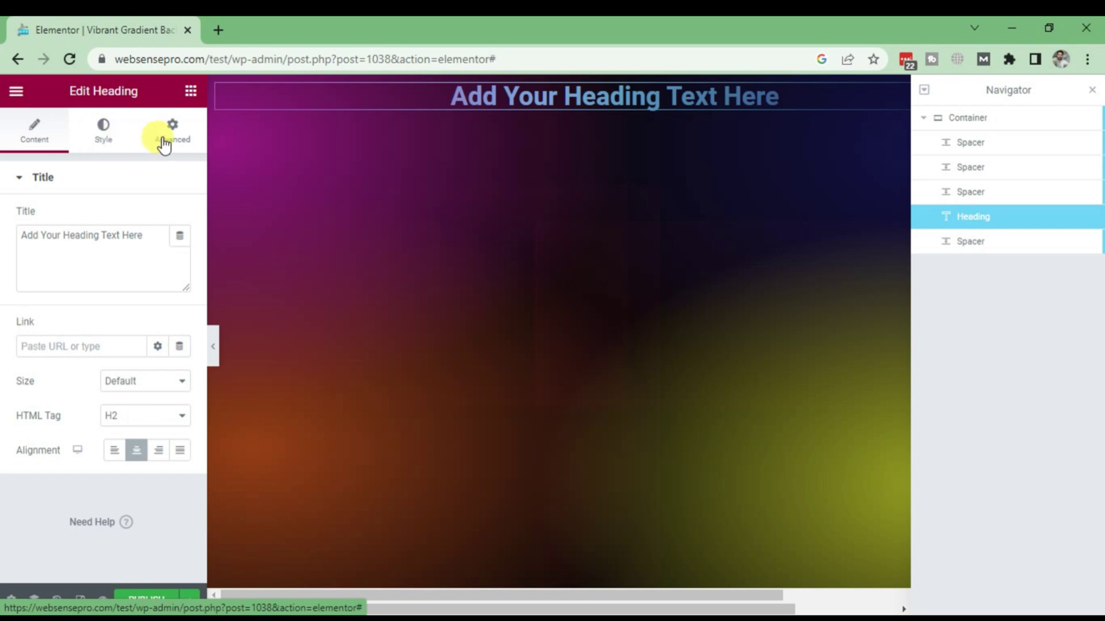